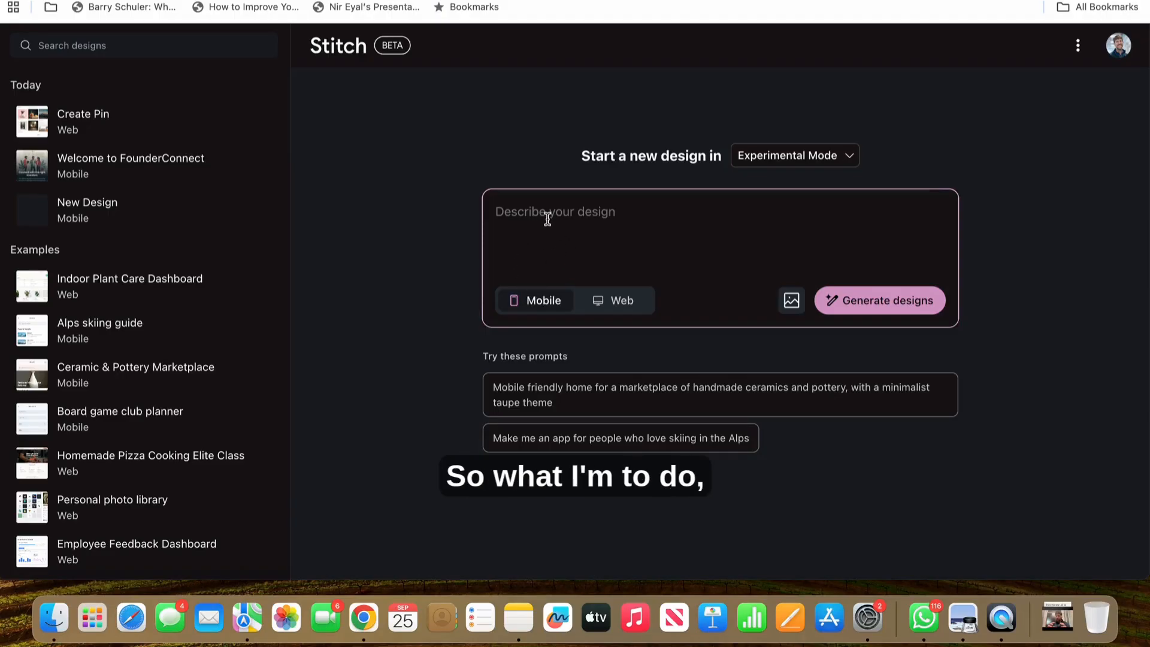
Start the design prompt with "I am a startup founder building a mobility app. Please design an app which is similar to Uber but"
{"action": "left_click", "coordinate": [547, 219]}
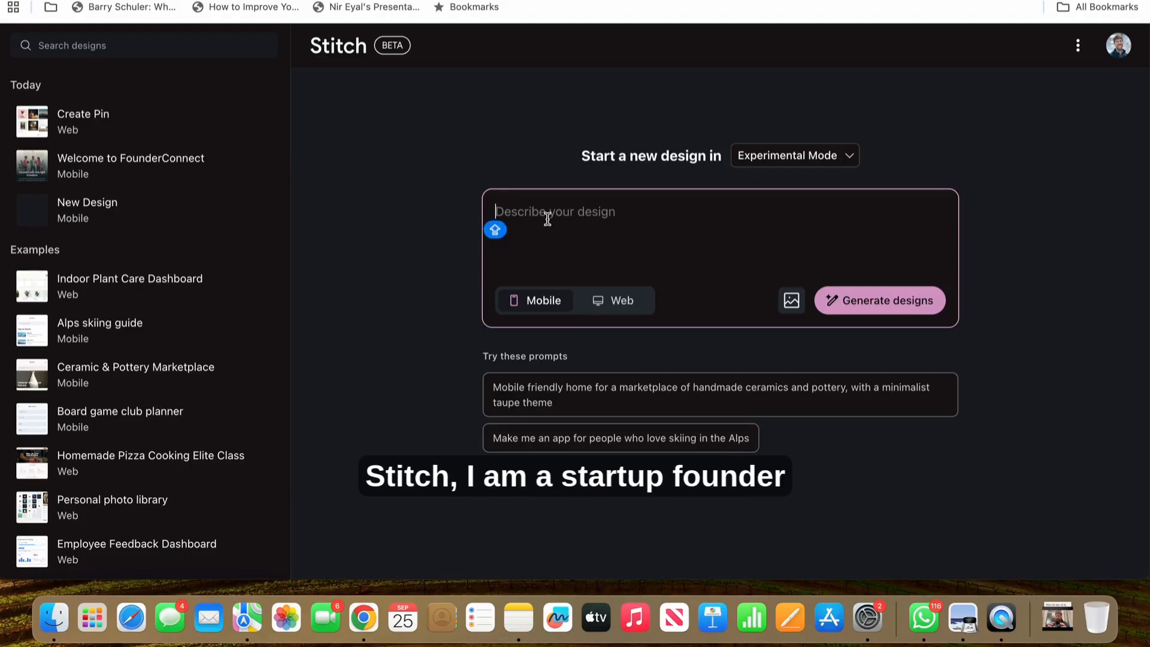
{"action": "type", "text": "I am a startup founder building a mobility app."}
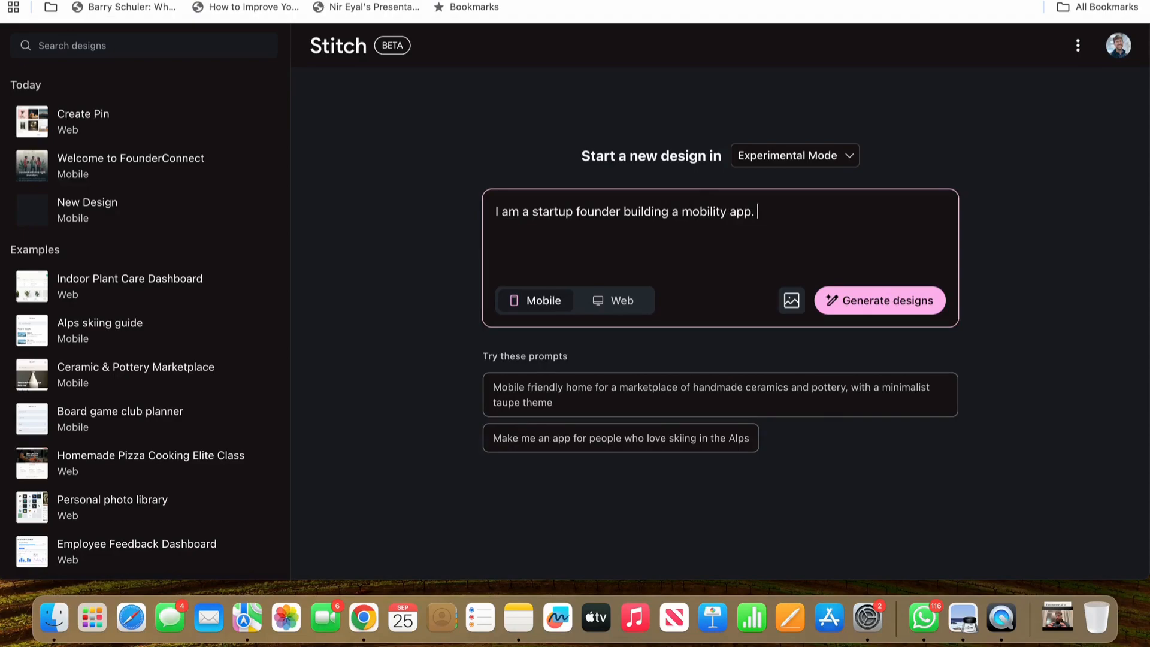
{"action": "type", "text": " Please design "}
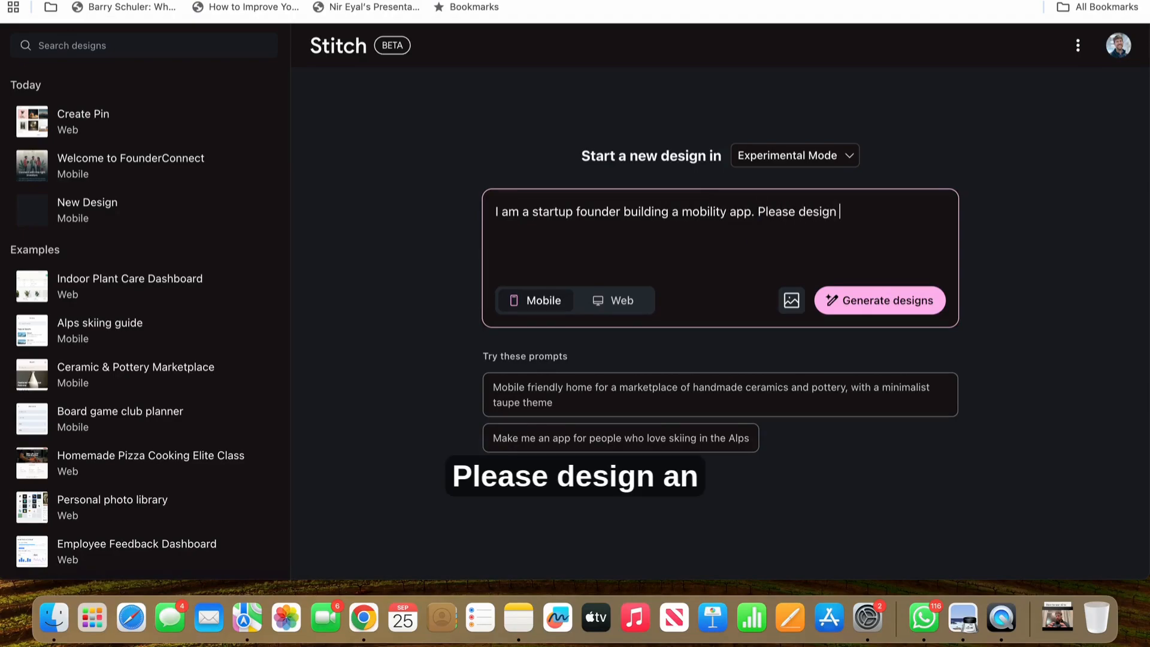
{"action": "type", "text": "an app which is simil"}
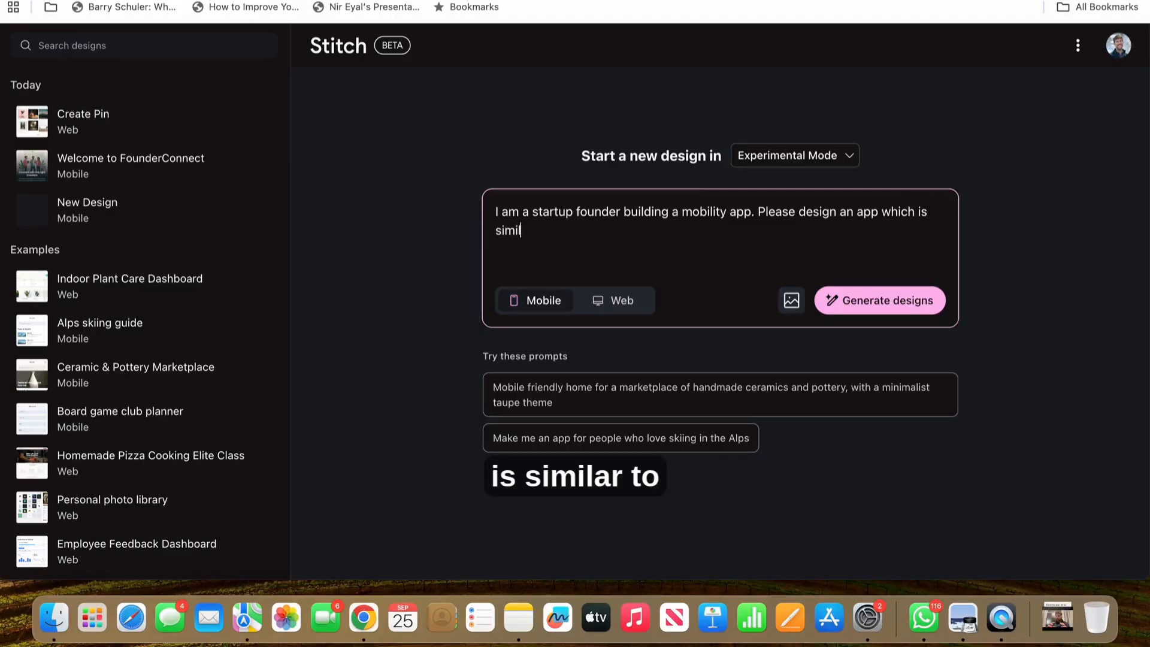
{"action": "type", "text": "ar to U"}
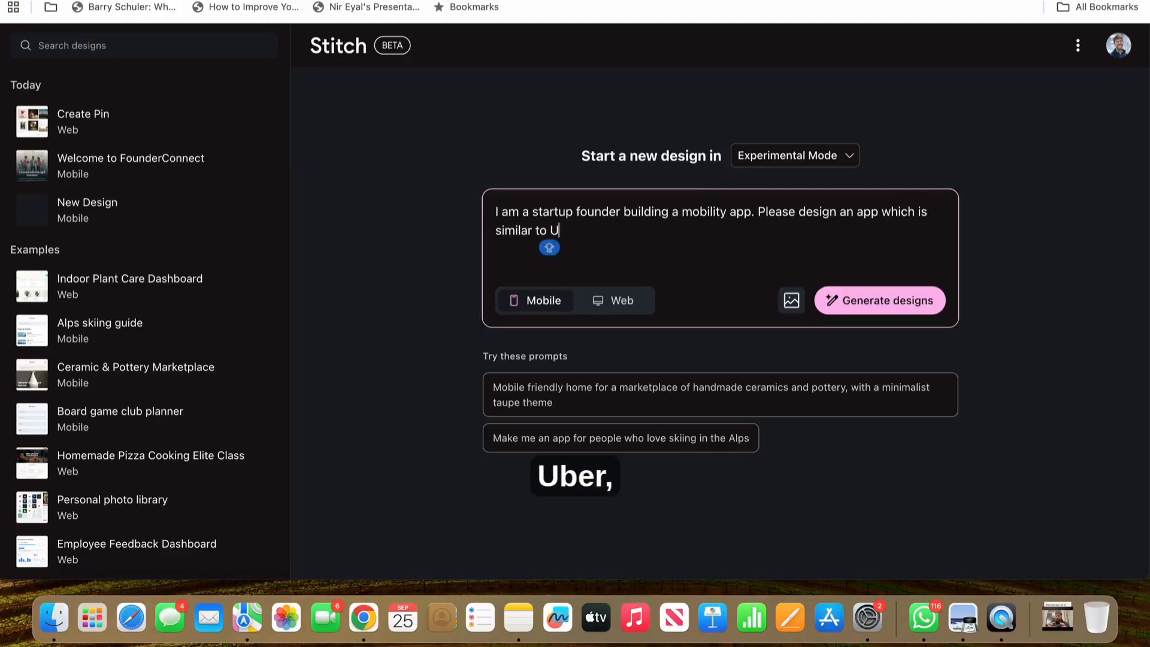
{"action": "type", "text": "ber but"}
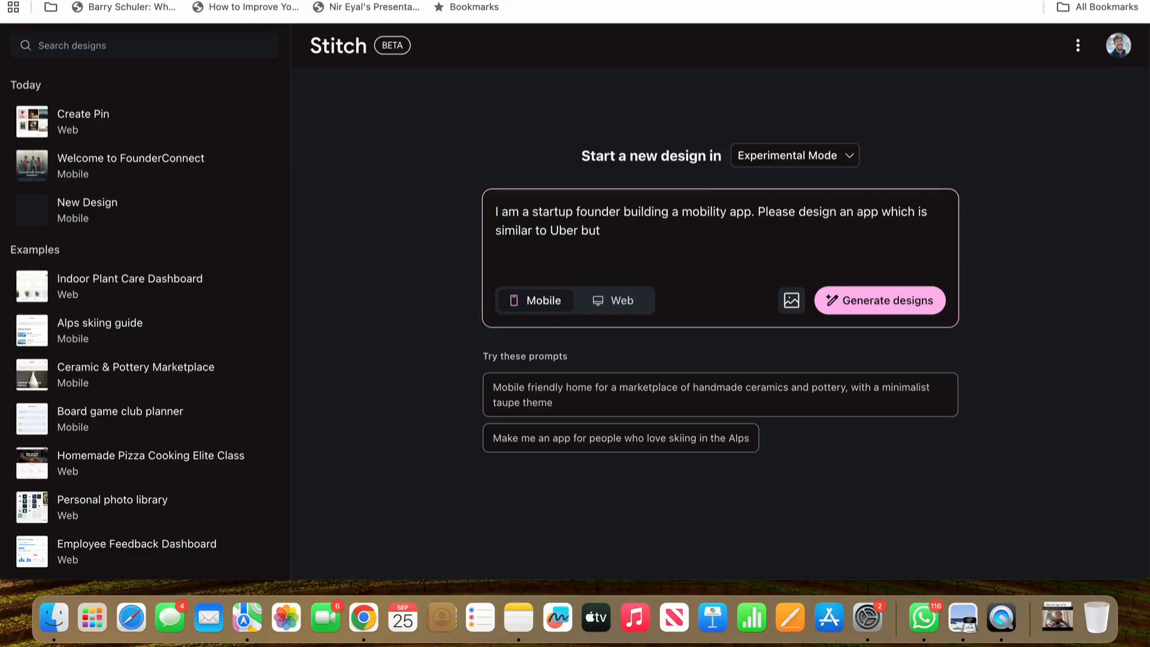
Finish the prompt with "that includes only bus drivers and mini vans and busses for more than 8 passangers." and generate the mobile designs
{"action": "type", "text": " that "}
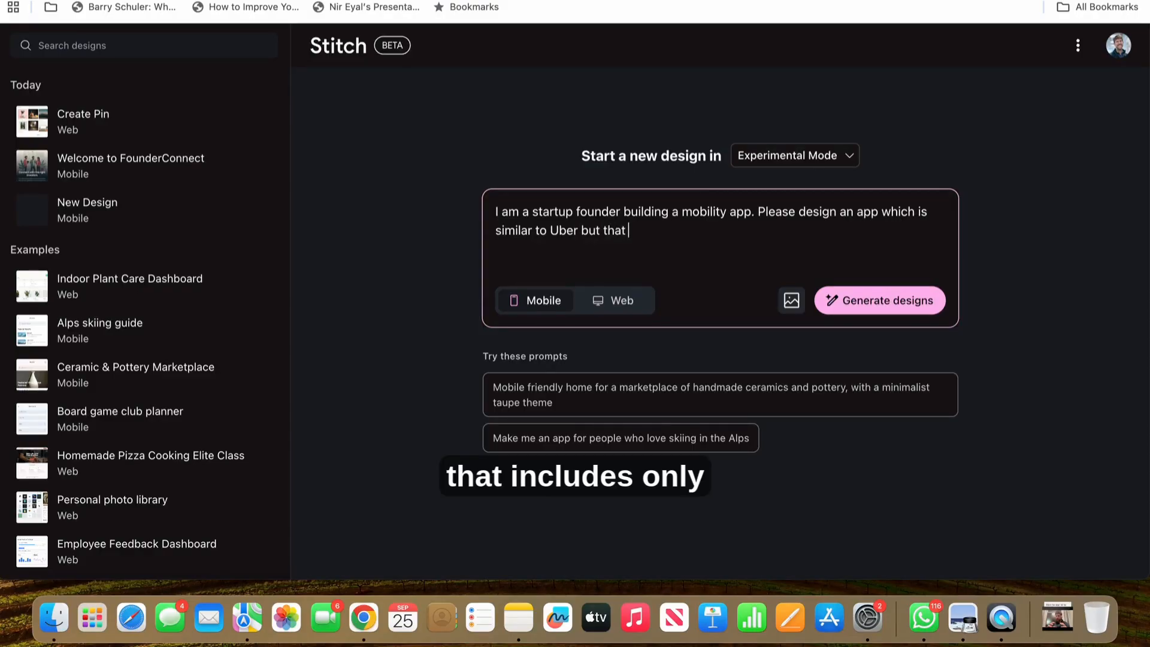
{"action": "type", "text": "includes only bus"}
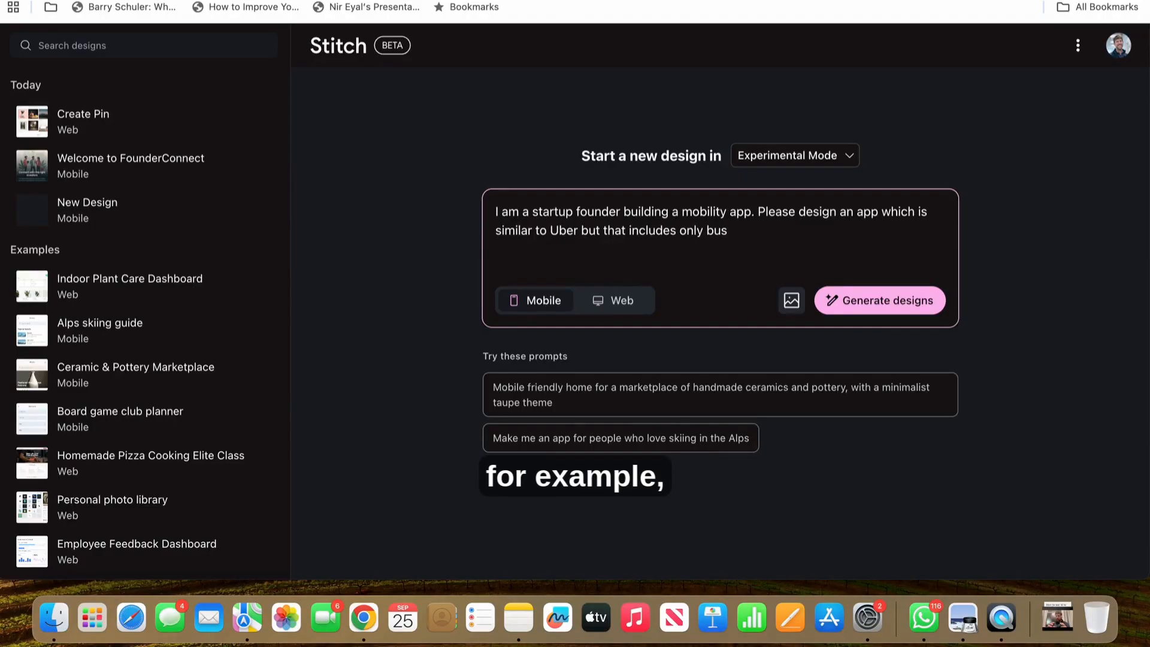
{"action": "type", "text": " driver"}
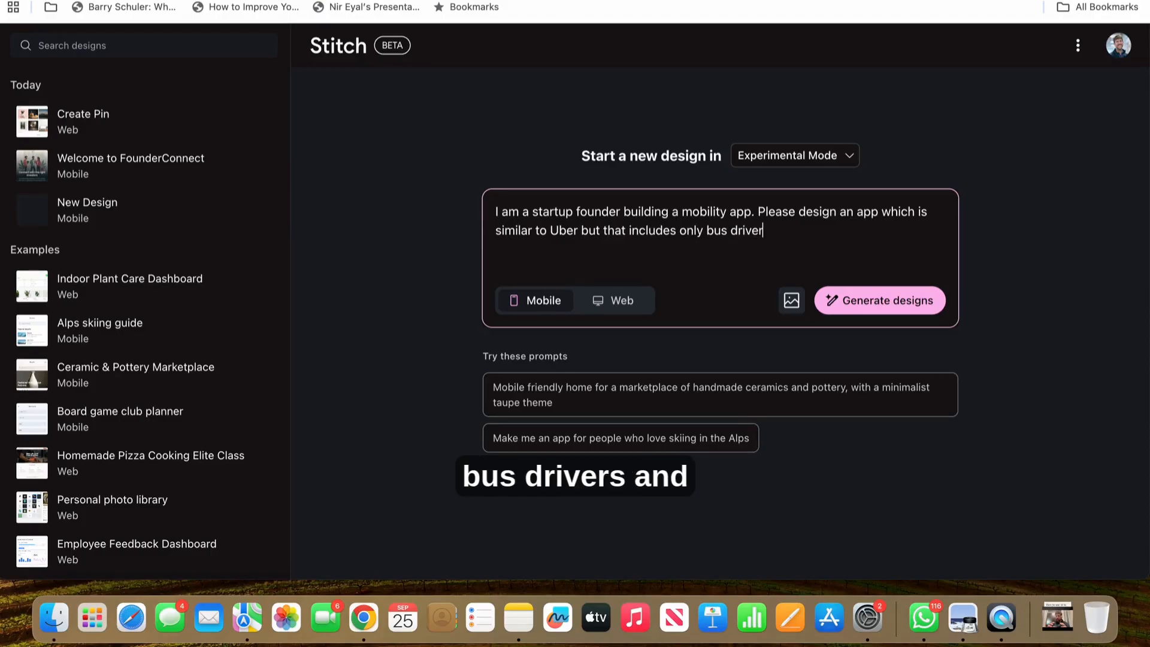
{"action": "type", "text": "s and mini "}
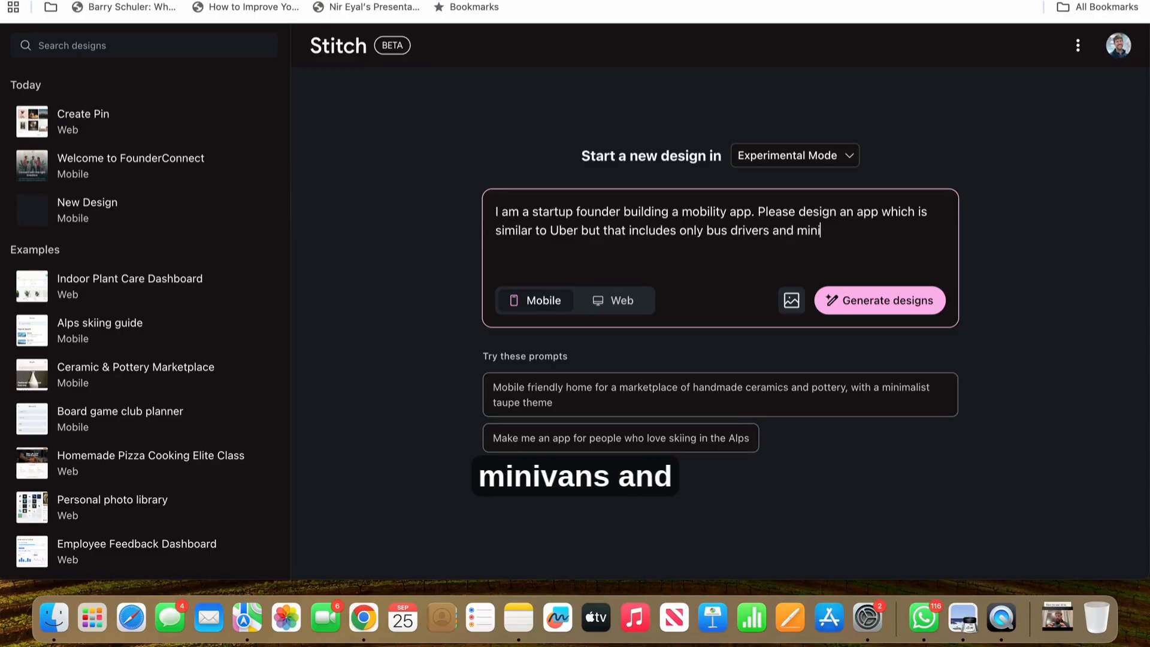
{"action": "type", "text": "vans and busses "}
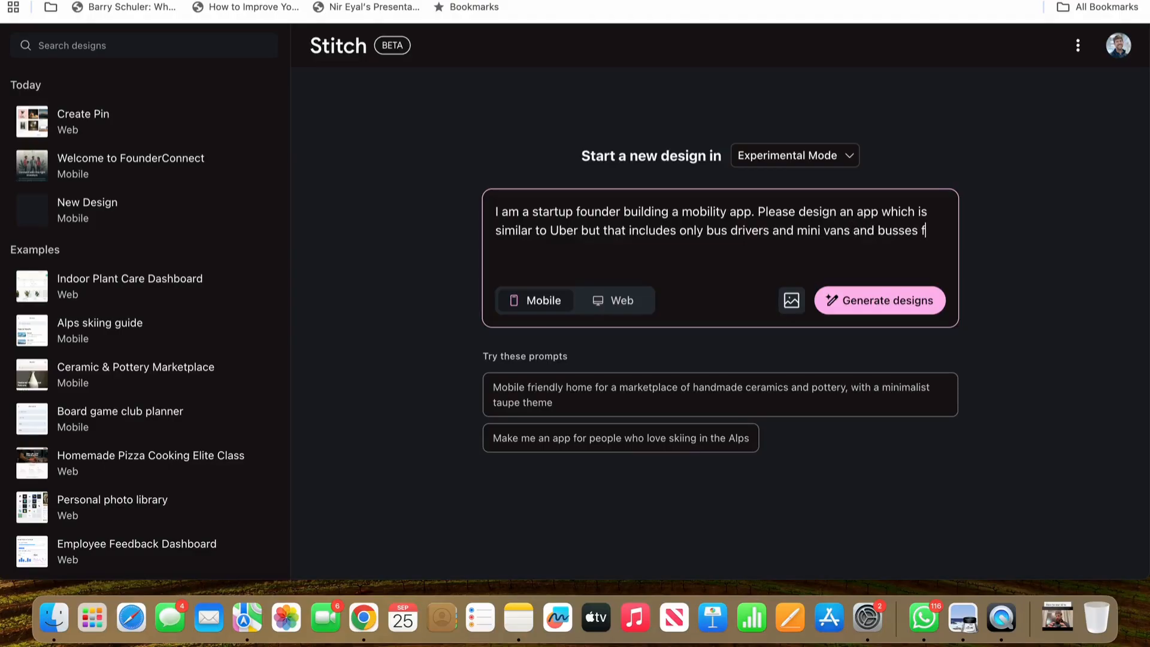
{"action": "type", "text": "for "}
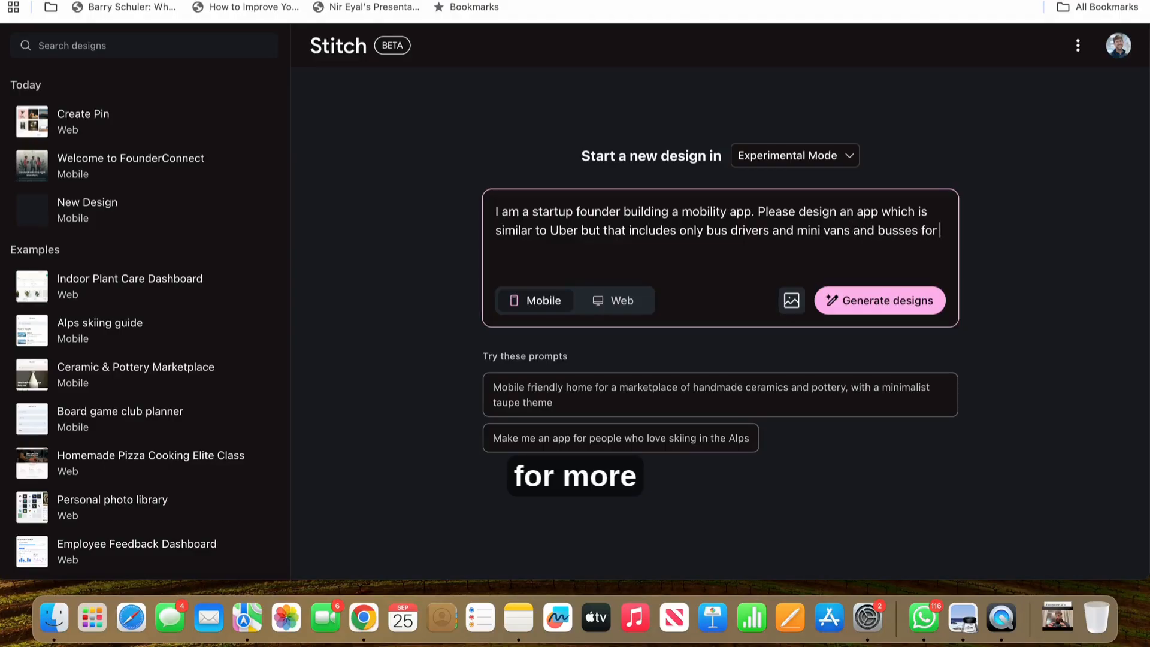
{"action": "type", "text": "more than 8 passanger"}
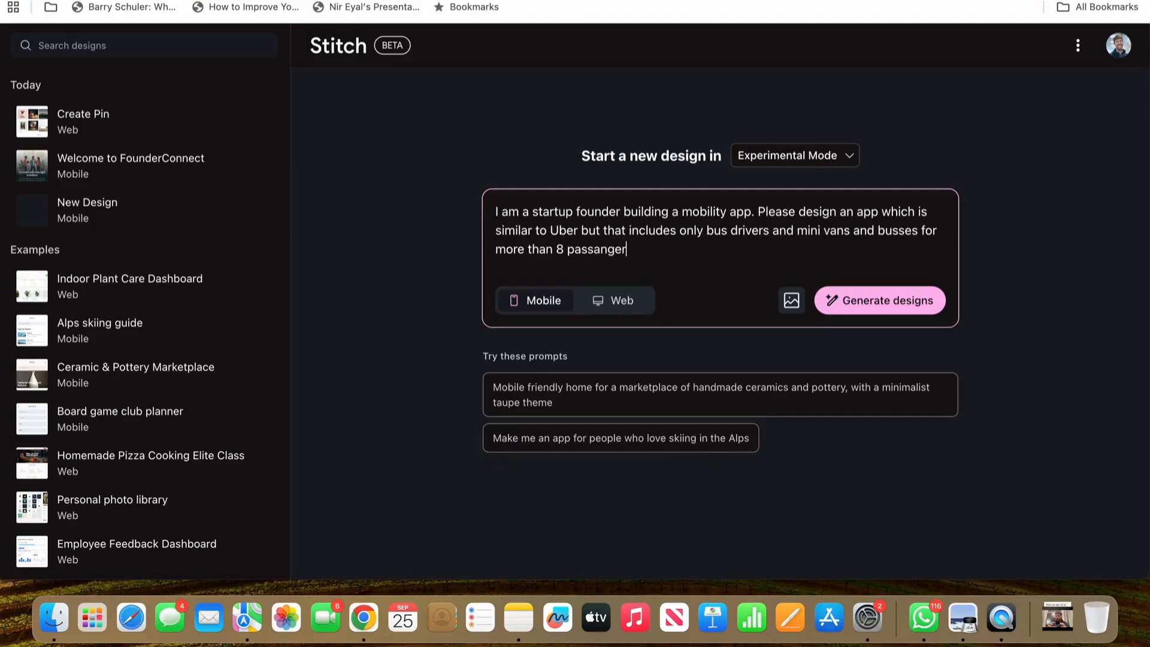
{"action": "type", "text": "s."}
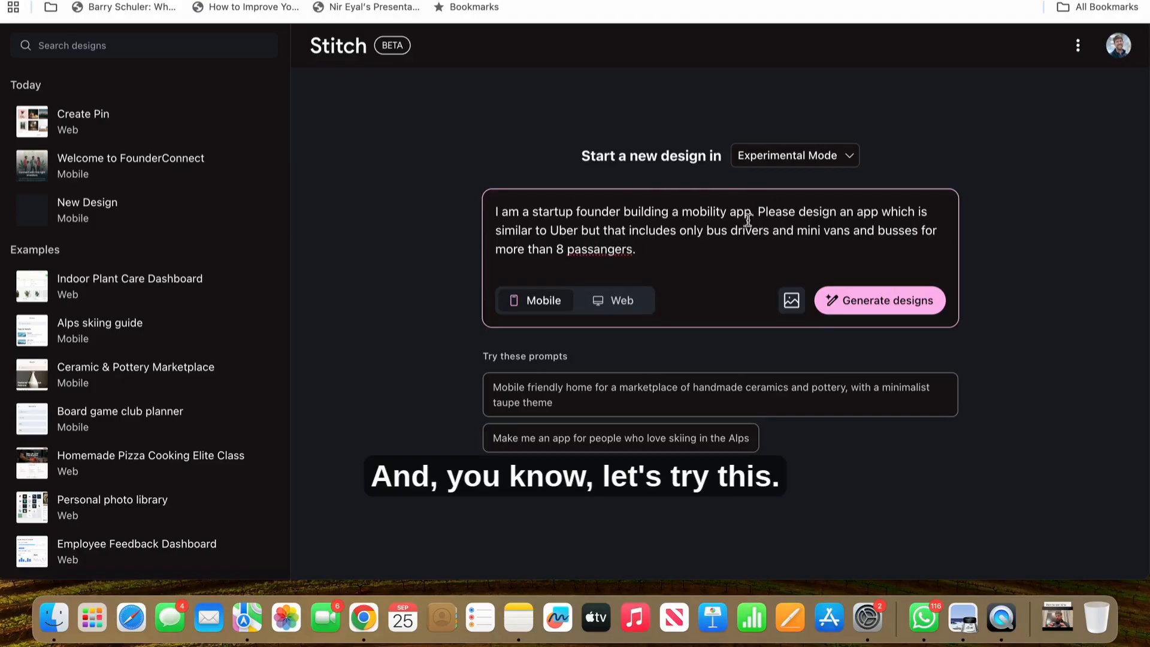
{"action": "left_click", "coordinate": [856, 311]}
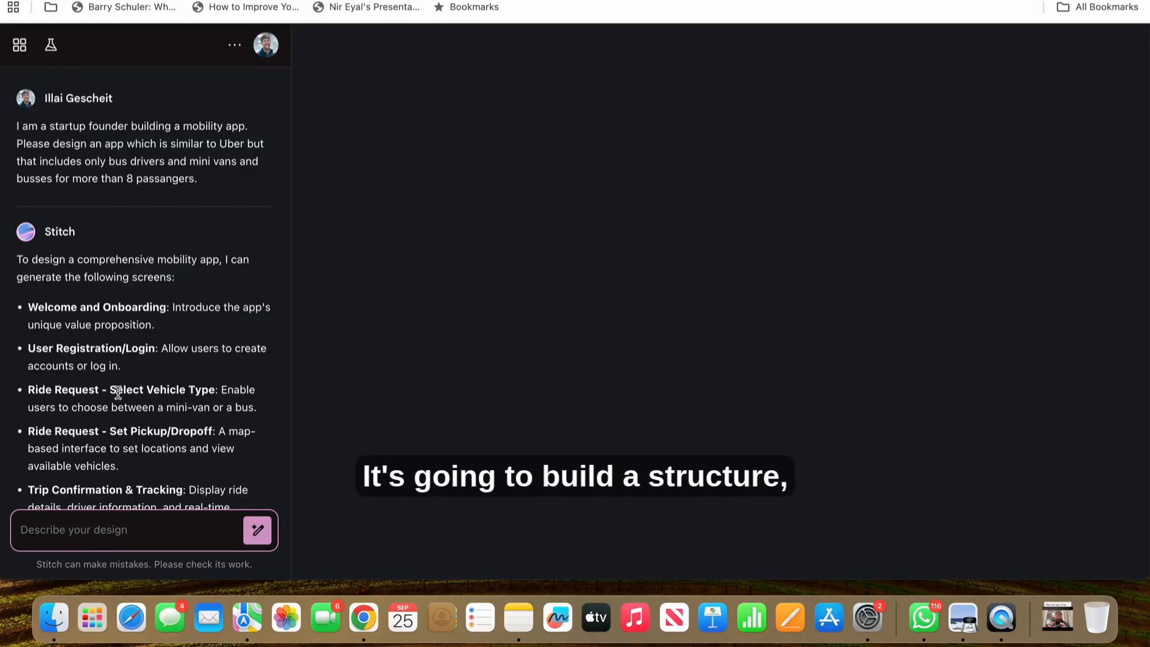
Read through the proposed screen list and accept the suggested reply to design all the screens
{"action": "scroll", "coordinate": [120, 393], "scroll_direction": "down", "scroll_amount": 2}
{"action": "scroll", "coordinate": [126, 361], "scroll_direction": "down", "scroll_amount": 4}
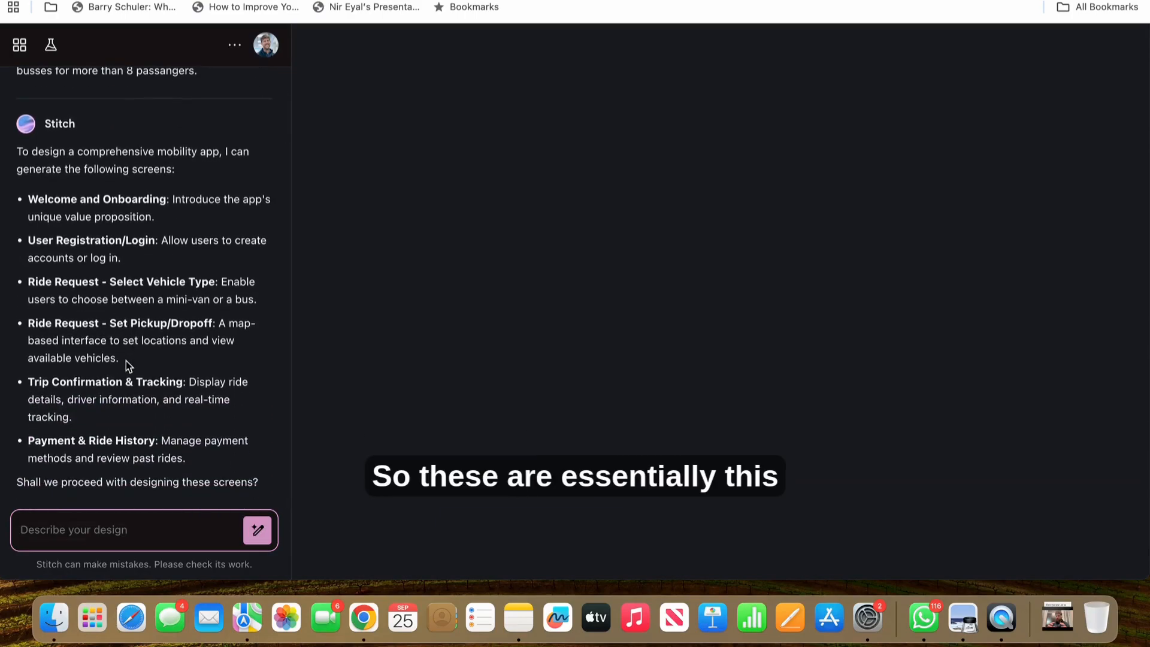
{"action": "scroll", "coordinate": [126, 361], "scroll_direction": "down", "scroll_amount": 1}
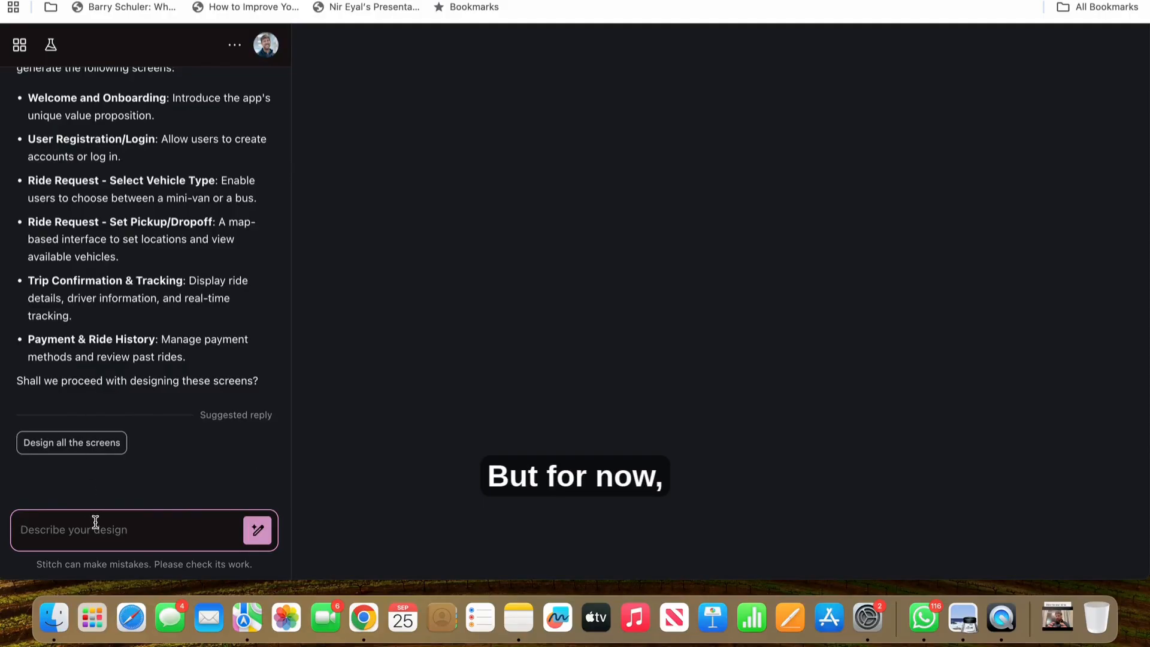
{"action": "left_click", "coordinate": [99, 451]}
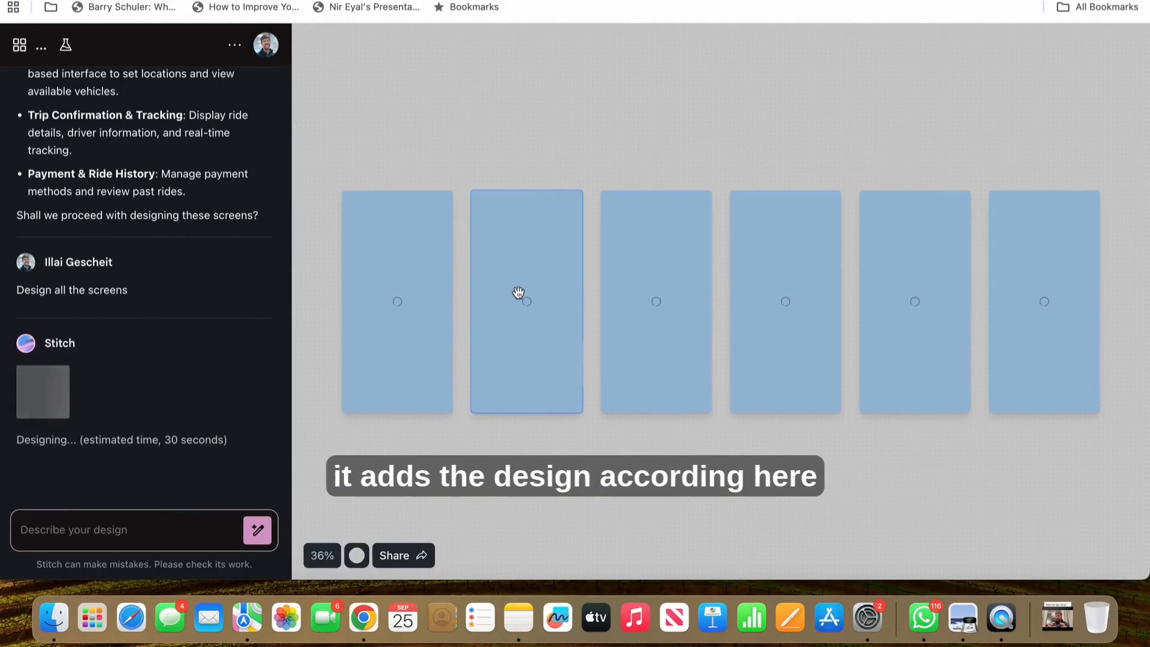
{"action": "scroll", "coordinate": [243, 220], "scroll_direction": "up", "scroll_amount": 1}
{"action": "scroll", "coordinate": [243, 220], "scroll_direction": "up", "scroll_amount": 5}
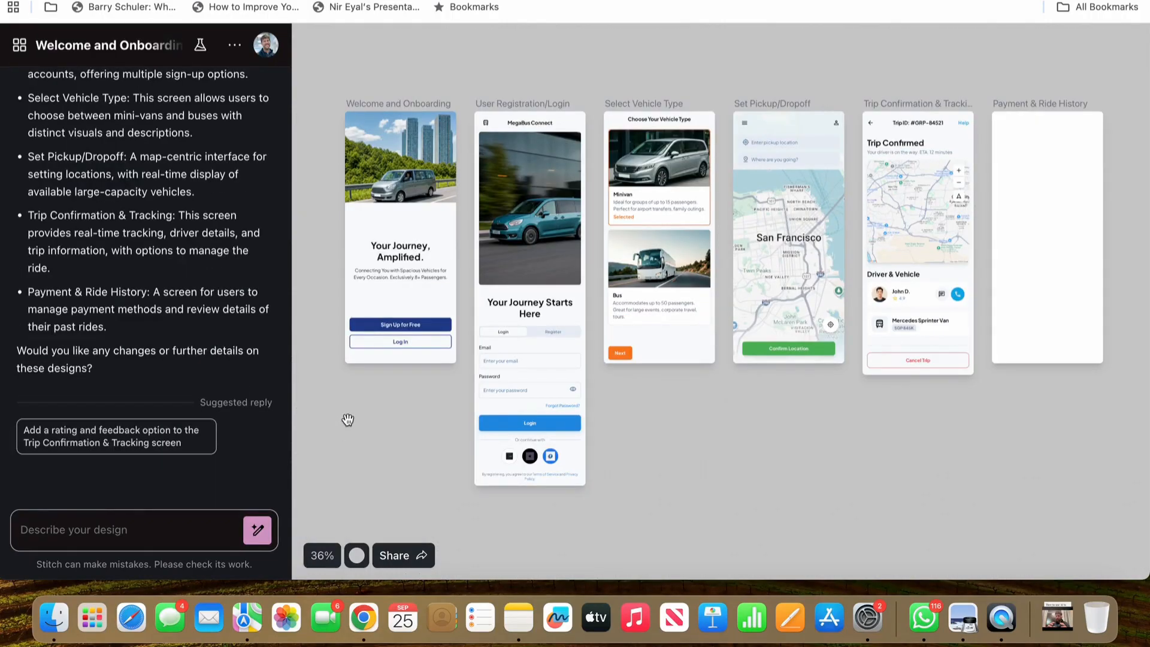
Inspect the generated Welcome and Onboarding, User Registration/Login and Select Vehicle Type screens up close
{"action": "left_click", "coordinate": [605, 314]}
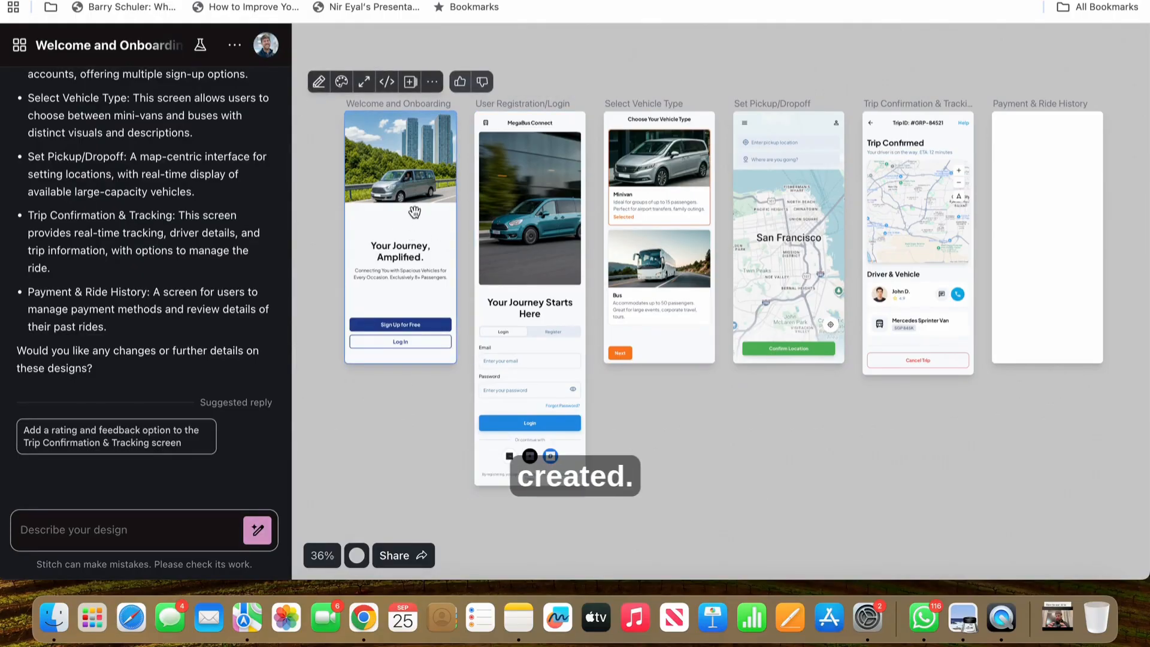
{"action": "scroll", "coordinate": [424, 198], "scroll_direction": "up", "scroll_amount": 5}
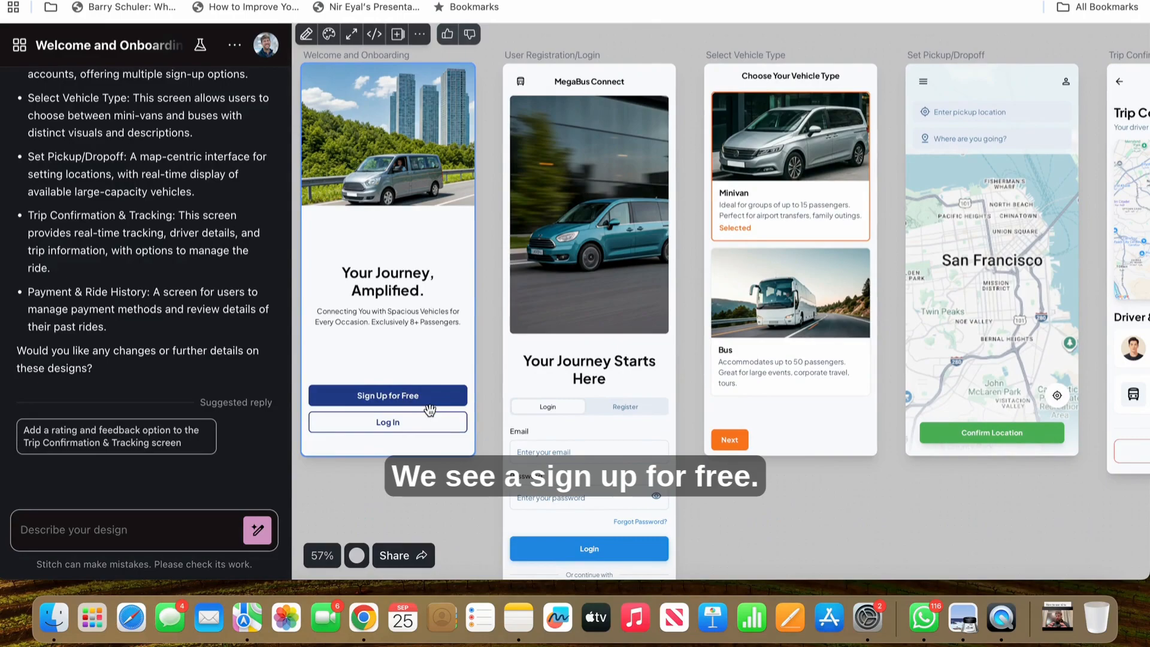
{"action": "scroll", "coordinate": [429, 409], "scroll_direction": "down", "scroll_amount": 4}
{"action": "scroll", "coordinate": [429, 410], "scroll_direction": "right", "scroll_amount": 2}
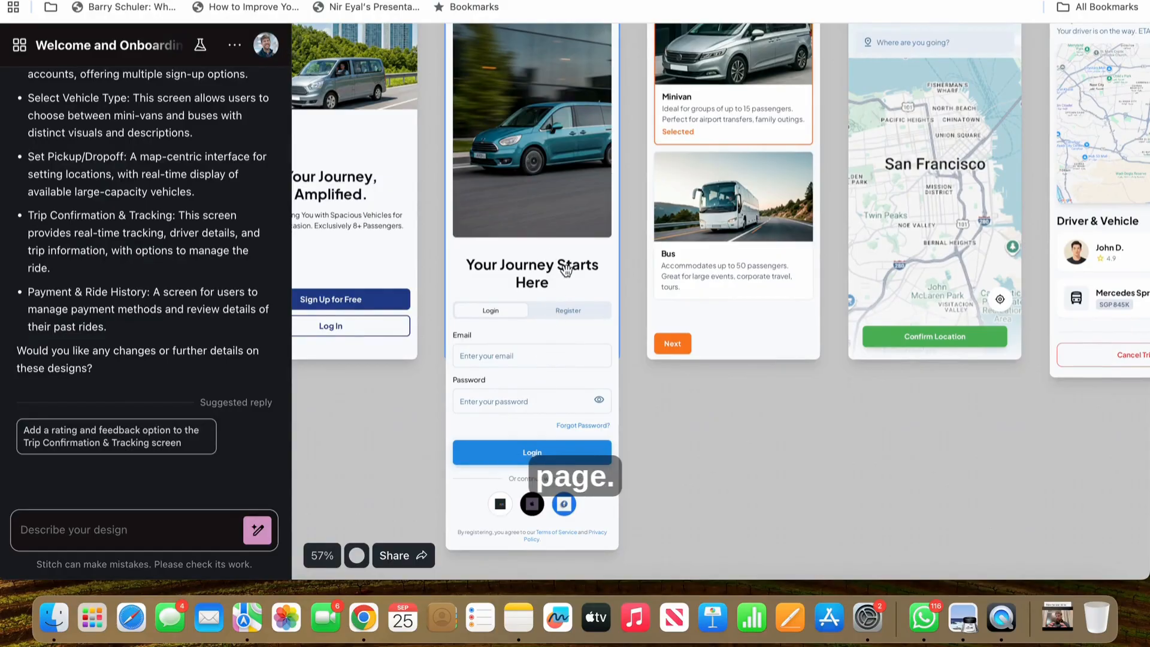
{"action": "scroll", "coordinate": [567, 270], "scroll_direction": "up", "scroll_amount": 3}
{"action": "scroll", "coordinate": [566, 271], "scroll_direction": "right", "scroll_amount": 3}
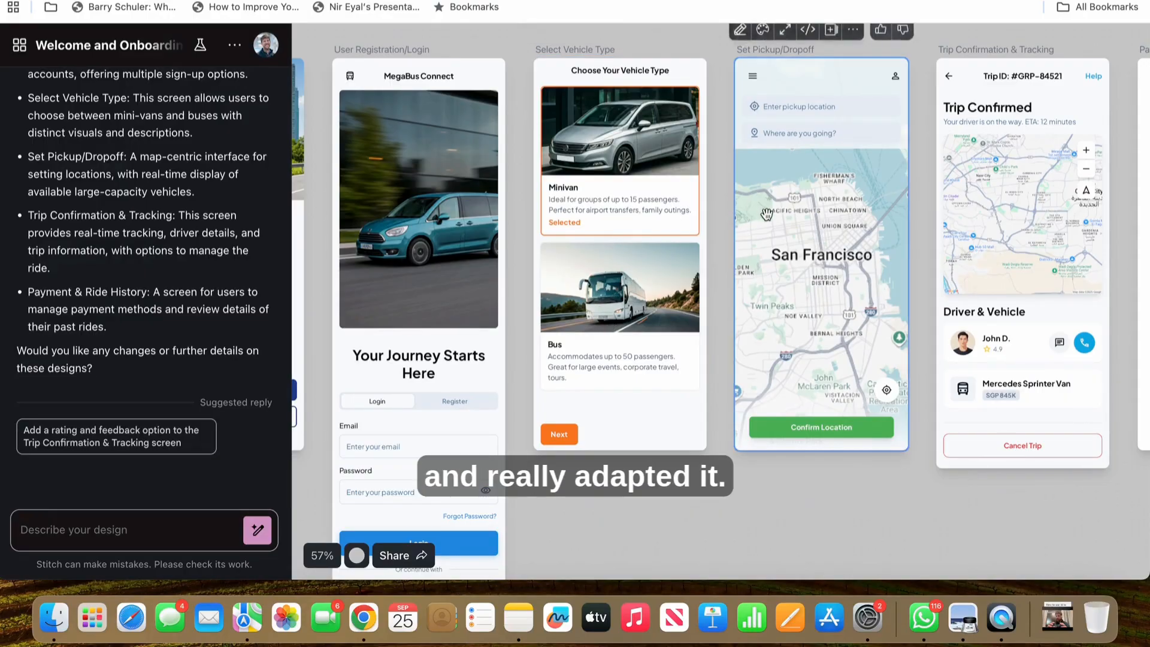
Inspect the generated Set Pickup/Dropoff, Trip Confirmation & Tracking and Payment & Ride History screens
{"action": "scroll", "coordinate": [673, 245], "scroll_direction": "right", "scroll_amount": 3}
{"action": "scroll", "coordinate": [672, 246], "scroll_direction": "up", "scroll_amount": 1}
{"action": "scroll", "coordinate": [675, 213], "scroll_direction": "right", "scroll_amount": 2}
{"action": "scroll", "coordinate": [674, 212], "scroll_direction": "down", "scroll_amount": 1}
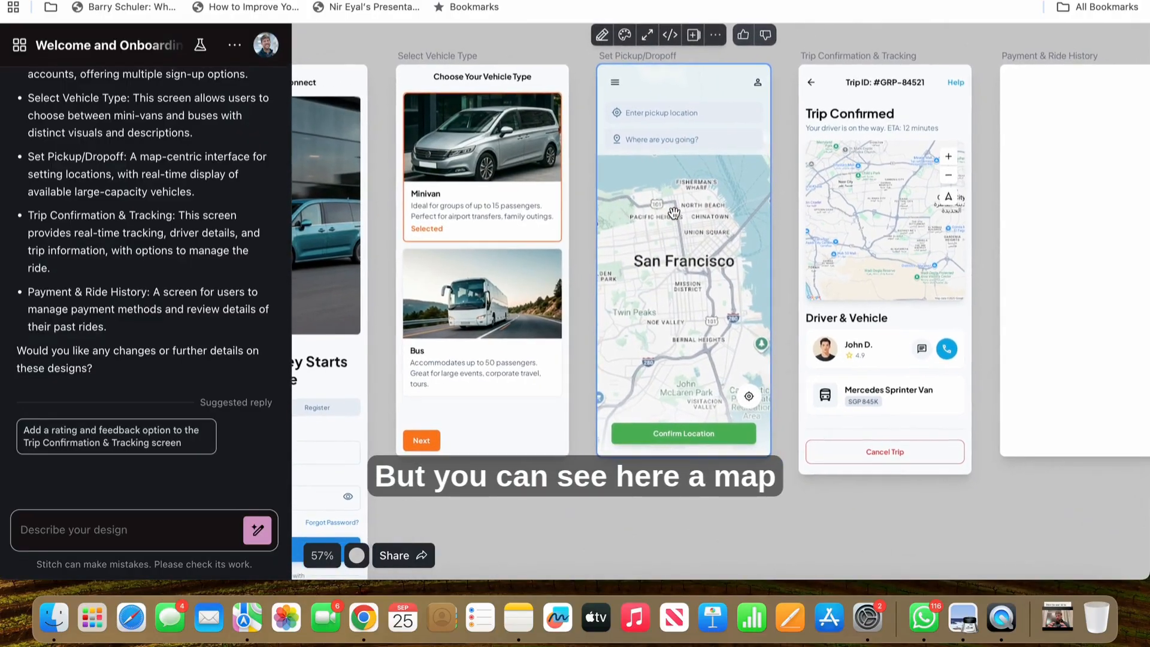
{"action": "scroll", "coordinate": [653, 246], "scroll_direction": "right", "scroll_amount": 2}
{"action": "scroll", "coordinate": [653, 246], "scroll_direction": "down", "scroll_amount": 1}
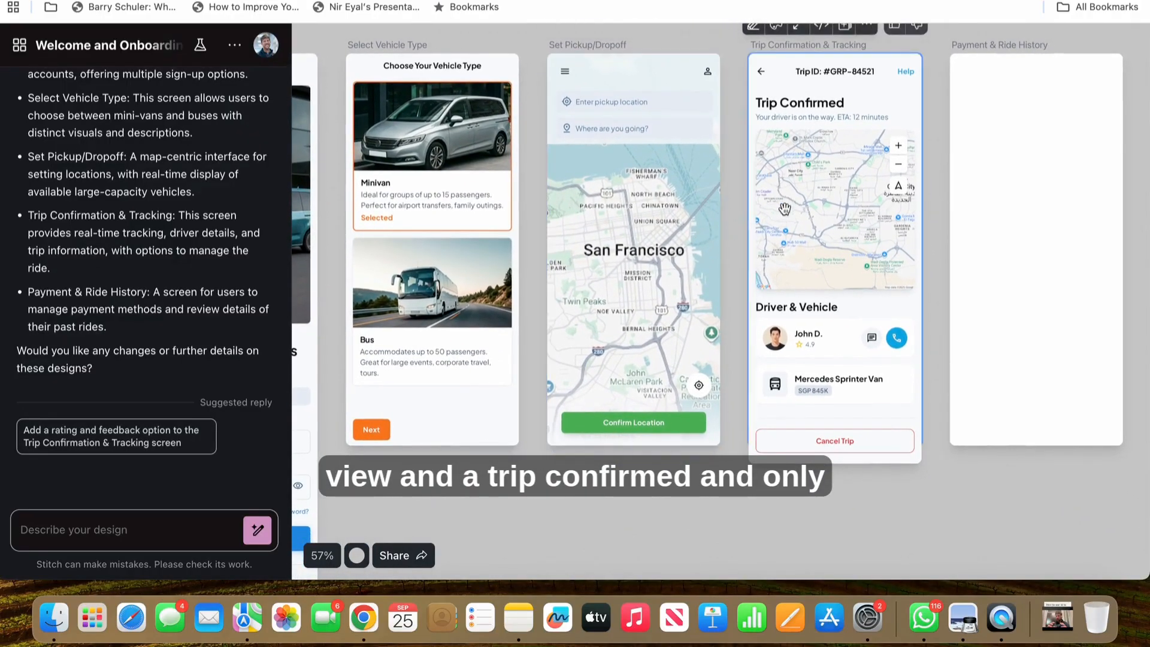
{"action": "scroll", "coordinate": [712, 243], "scroll_direction": "right", "scroll_amount": 2}
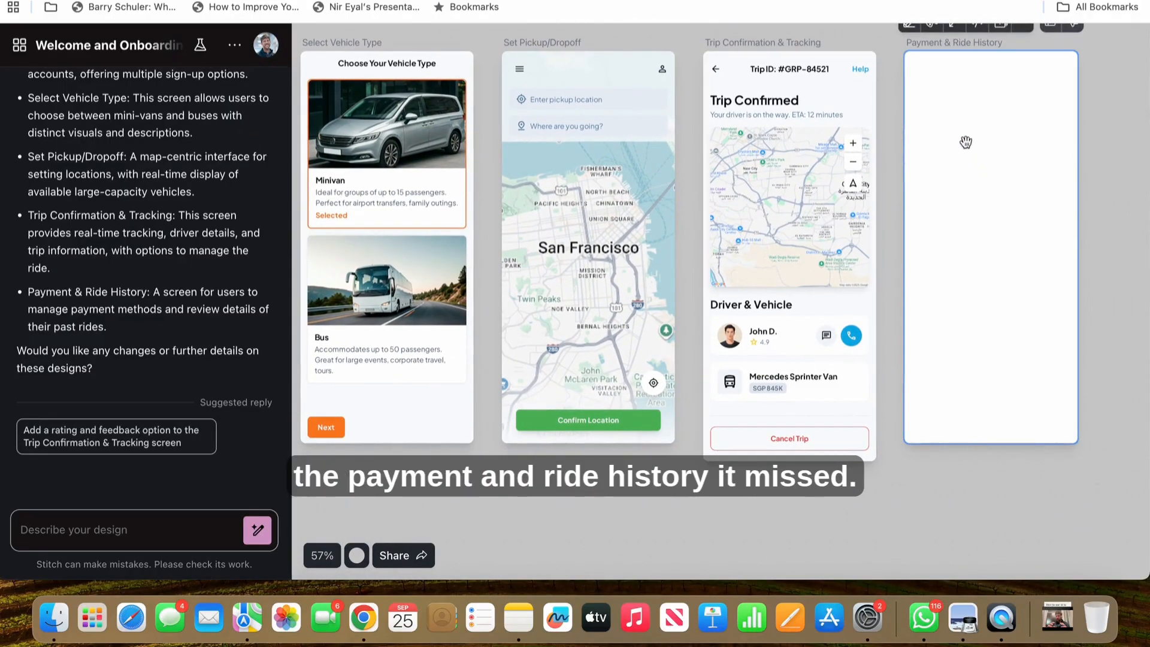
{"action": "scroll", "coordinate": [971, 134], "scroll_direction": "up", "scroll_amount": 2}
{"action": "scroll", "coordinate": [971, 134], "scroll_direction": "right", "scroll_amount": 1}
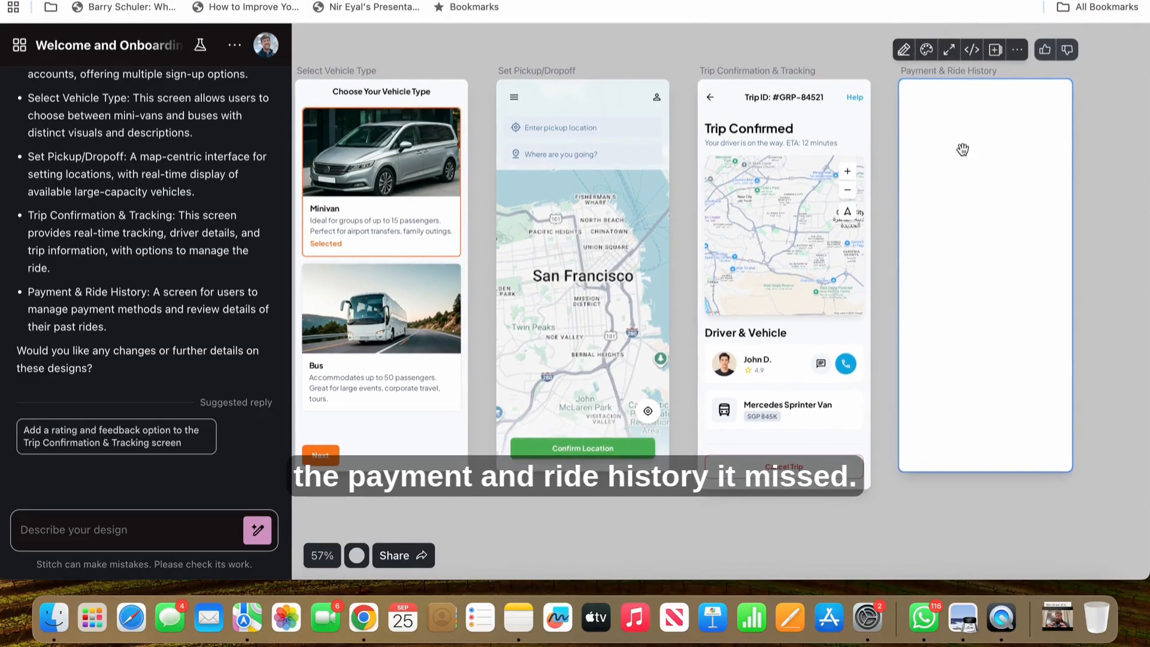
Accept the suggested reply to add a rating and feedback option to the Trip Confirmation & Tracking screen
{"action": "scroll", "coordinate": [901, 179], "scroll_direction": "left", "scroll_amount": 3}
{"action": "scroll", "coordinate": [900, 178], "scroll_direction": "down", "scroll_amount": 1}
{"action": "scroll", "coordinate": [901, 179], "scroll_direction": "left", "scroll_amount": 5}
{"action": "scroll", "coordinate": [901, 178], "scroll_direction": "down", "scroll_amount": 1}
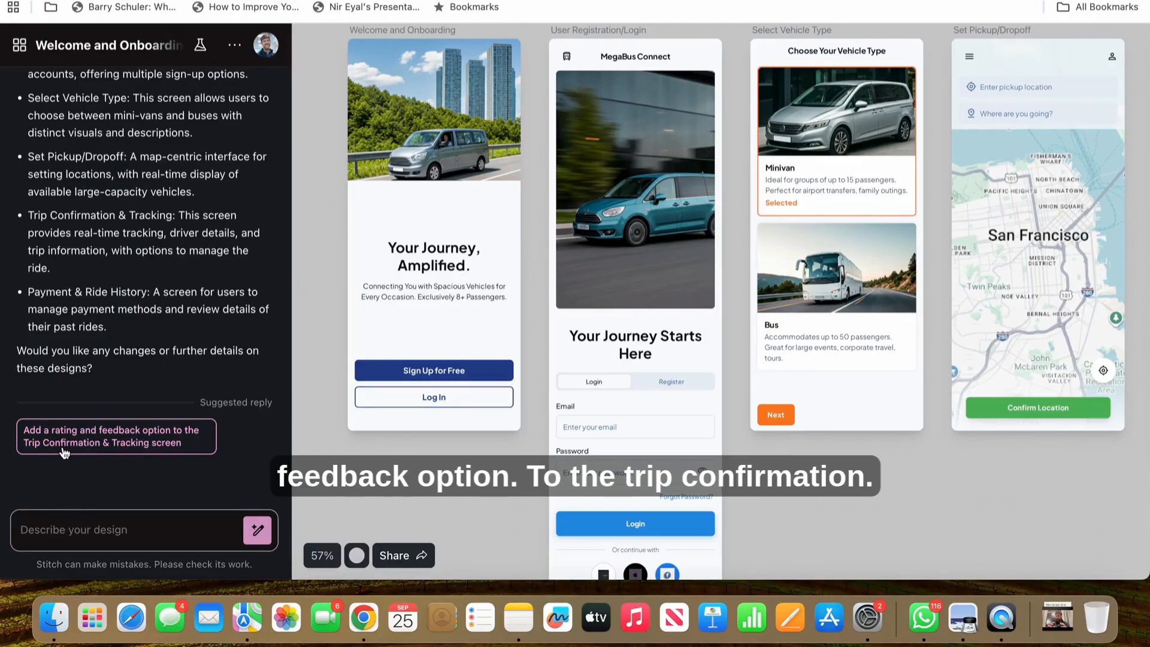
{"action": "left_click", "coordinate": [100, 446]}
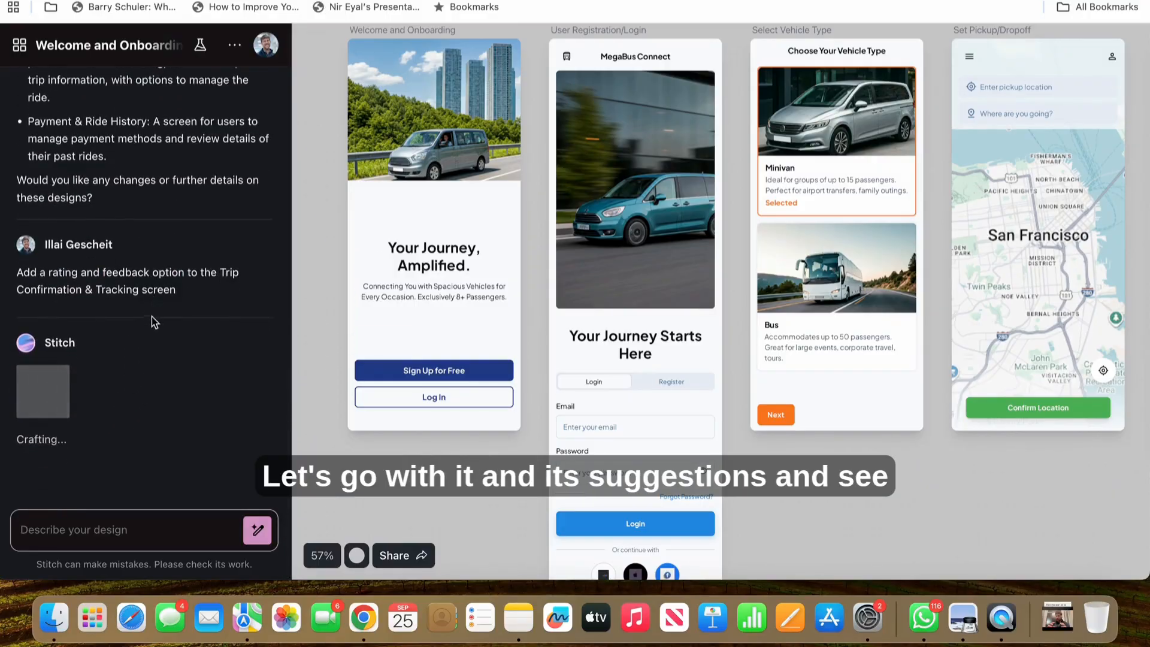
{"action": "scroll", "coordinate": [405, 239], "scroll_direction": "right", "scroll_amount": 1}
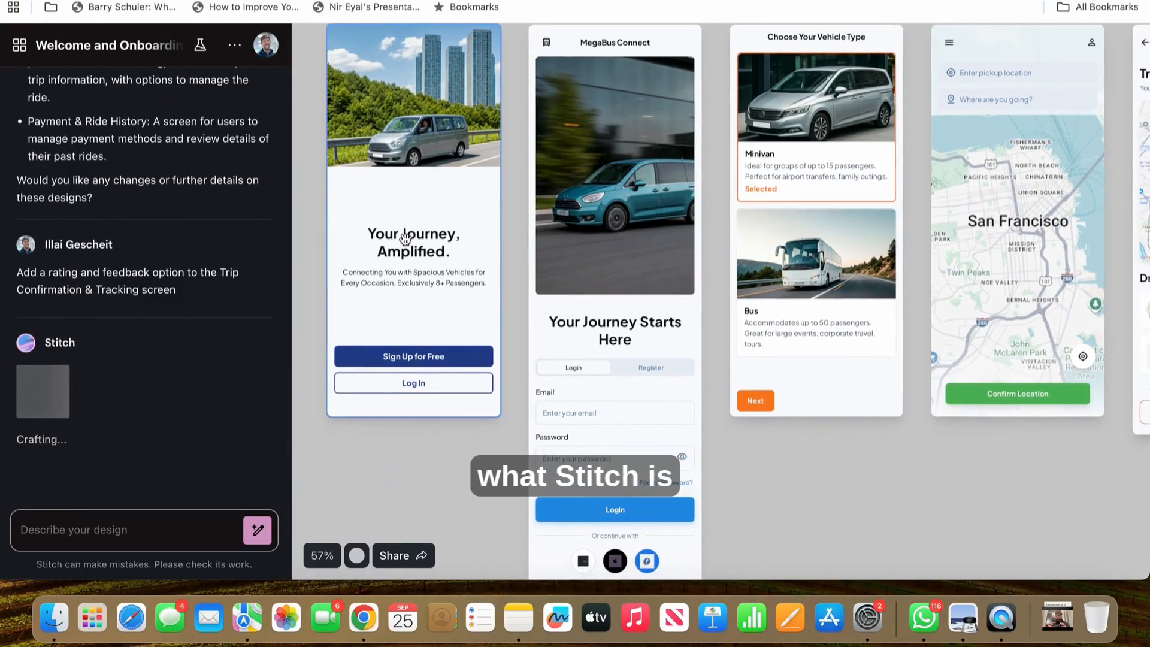
{"action": "scroll", "coordinate": [405, 239], "scroll_direction": "down", "scroll_amount": 3}
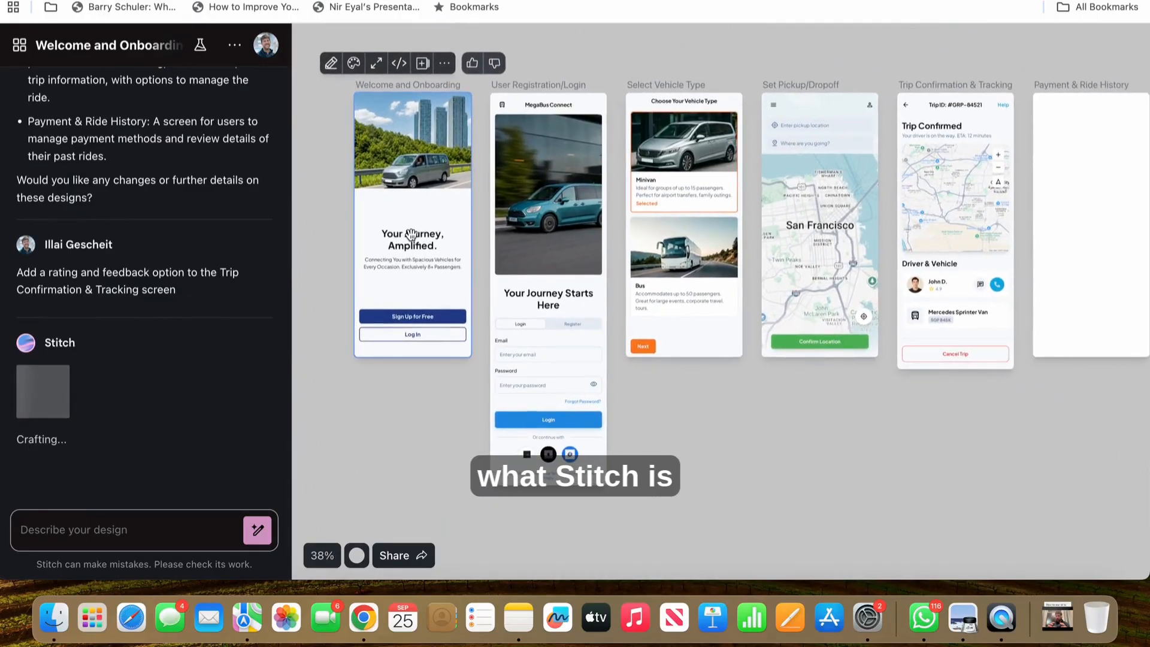
{"action": "scroll", "coordinate": [411, 235], "scroll_direction": "right", "scroll_amount": 1}
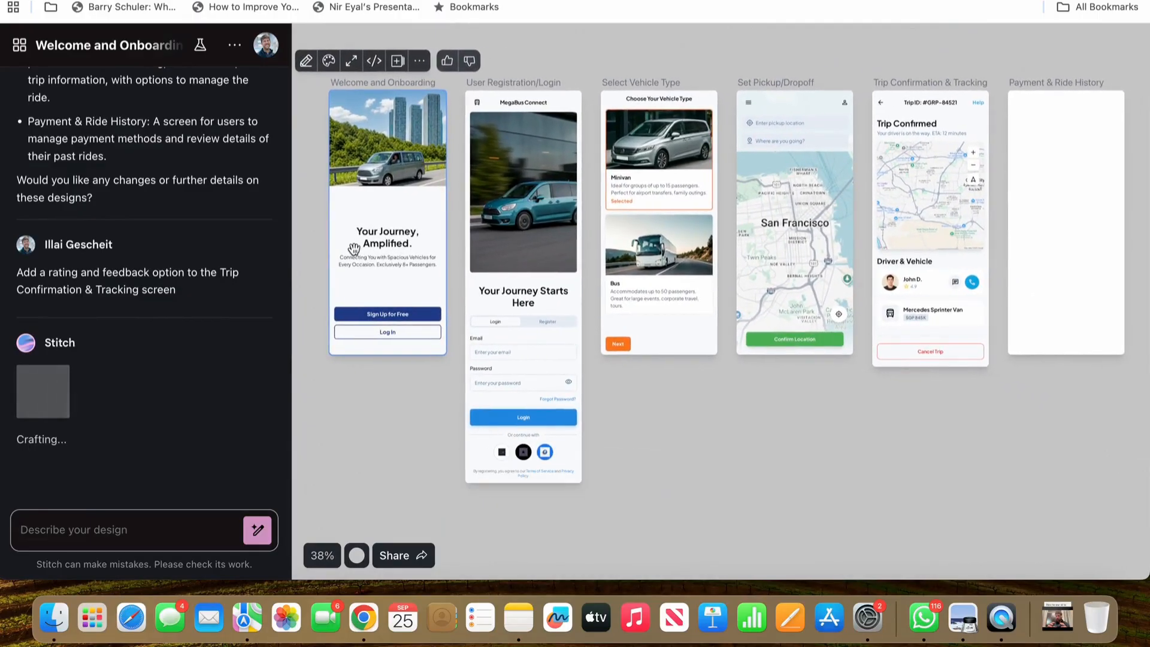